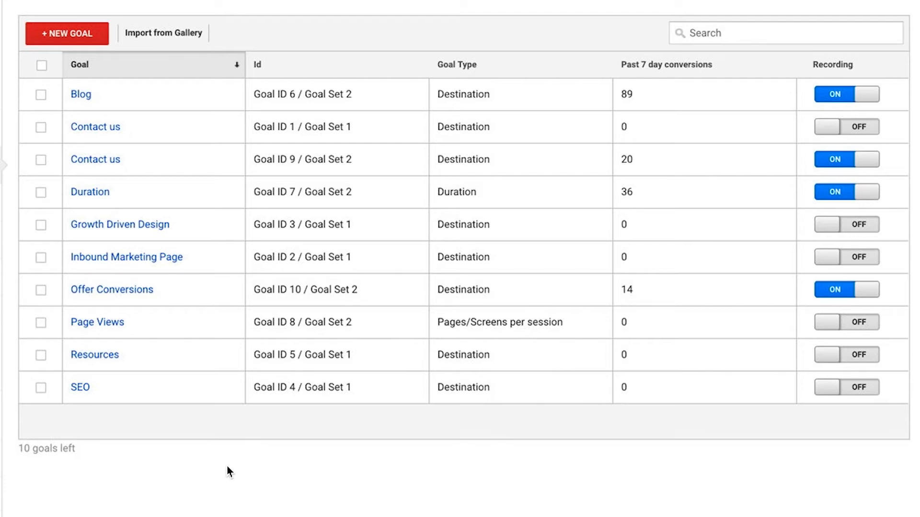
Set up a new custom goal named "Lead Generation" with the Destination type and proceed to its details
left_click(68, 35)
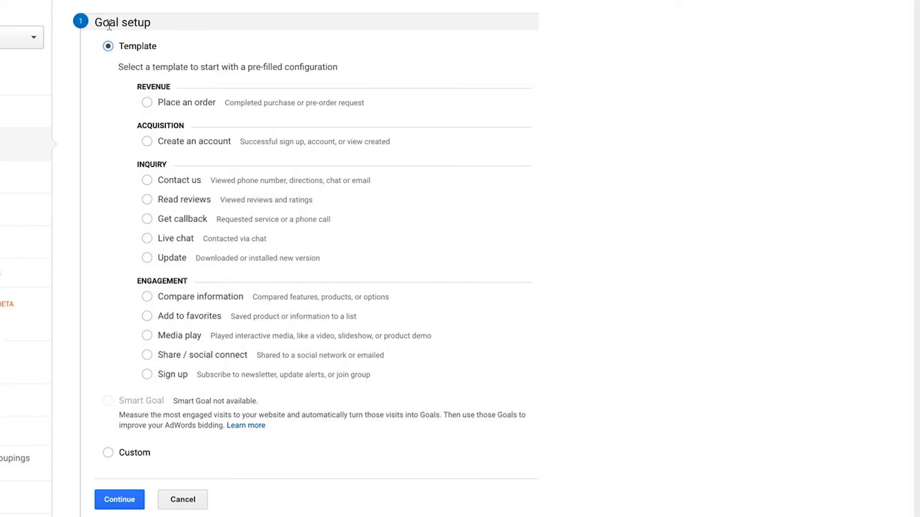
scroll(243, 433, "down", 1)
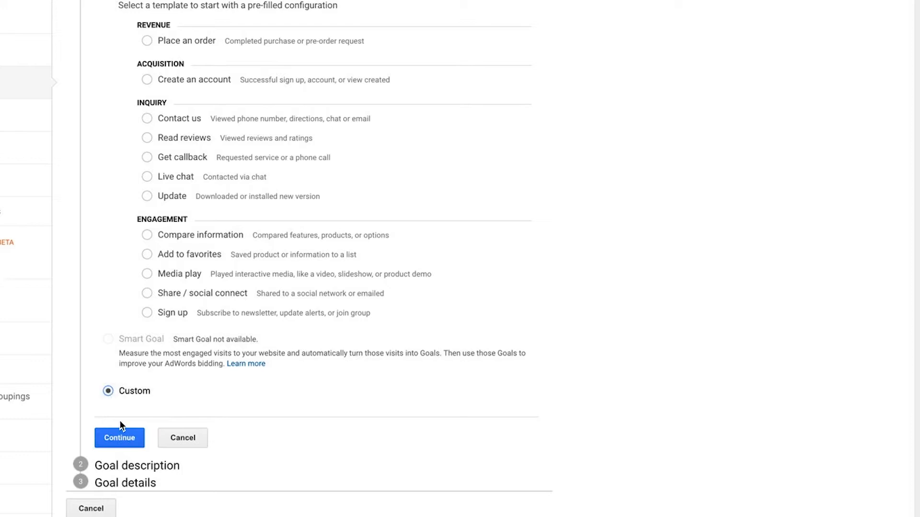
left_click(120, 441)
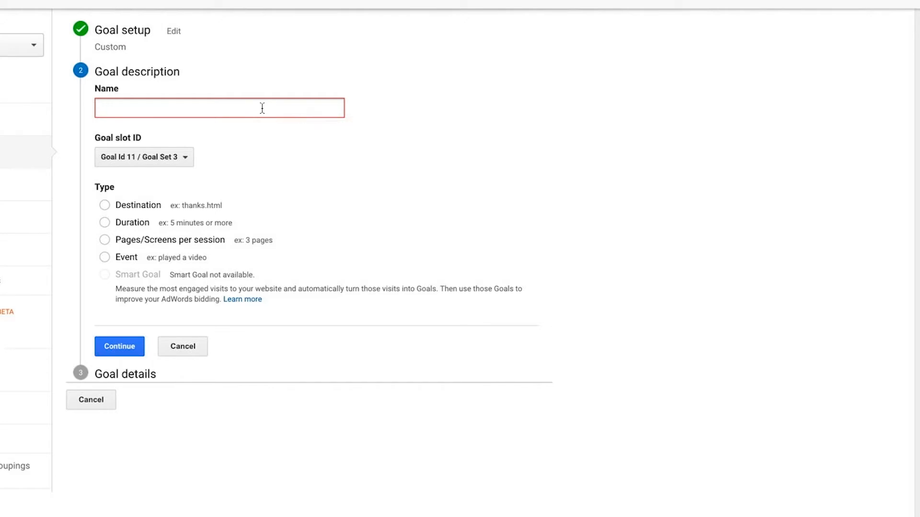
type("Lead Generation")
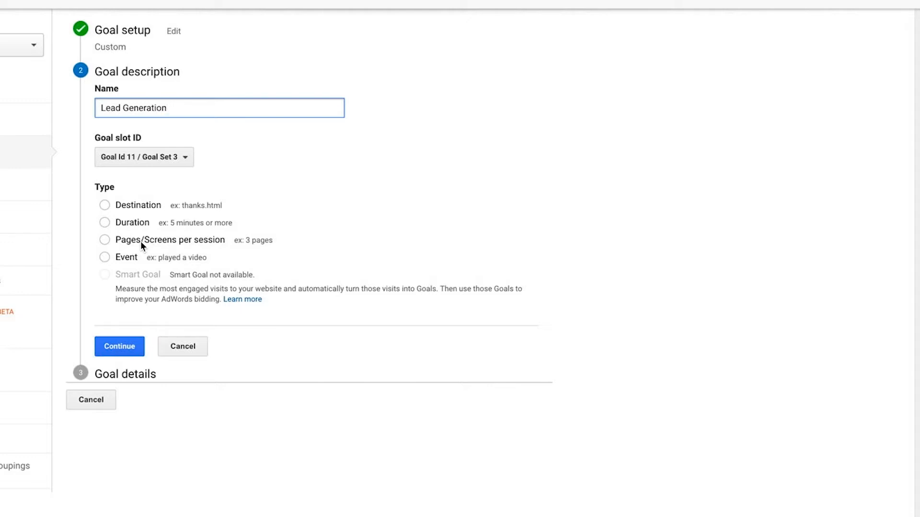
left_click(104, 205)
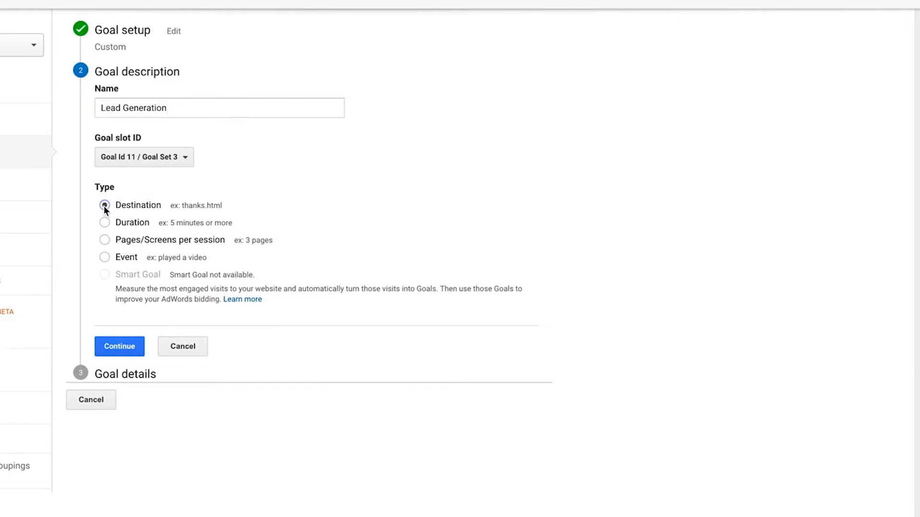
left_click(117, 351)
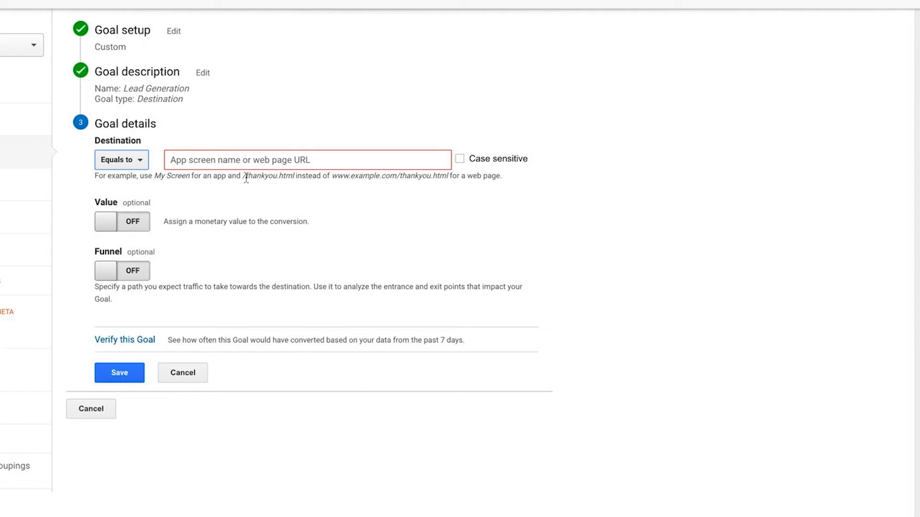
Set the goal's destination to equal the page /thank-you
left_click(238, 163)
type("/t")
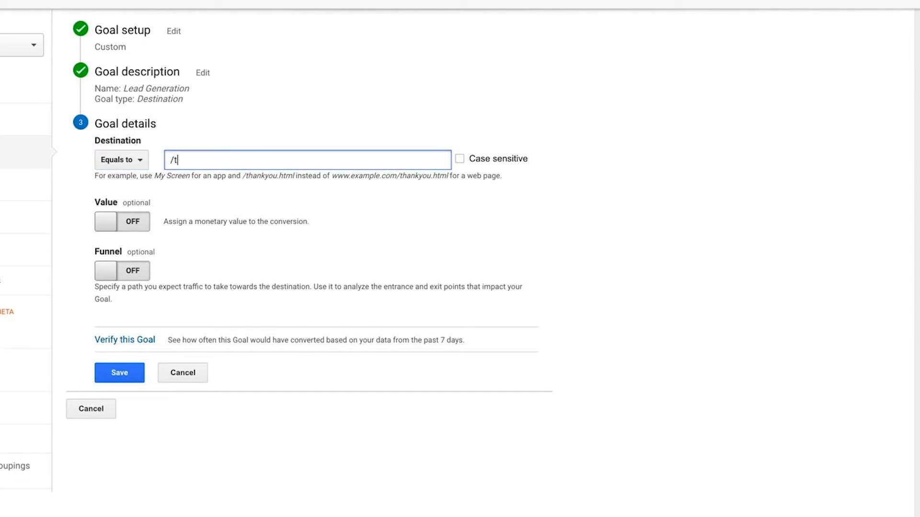
type("hank-you")
left_click(141, 164)
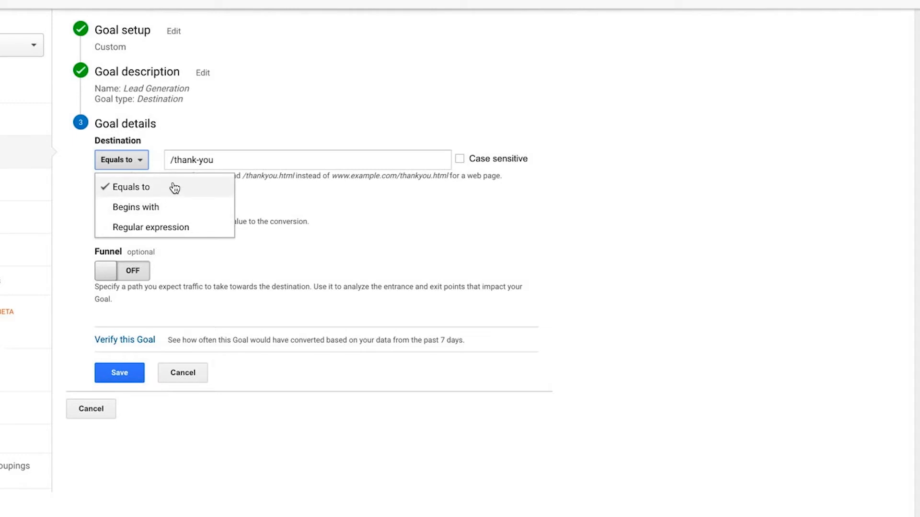
left_click(358, 209)
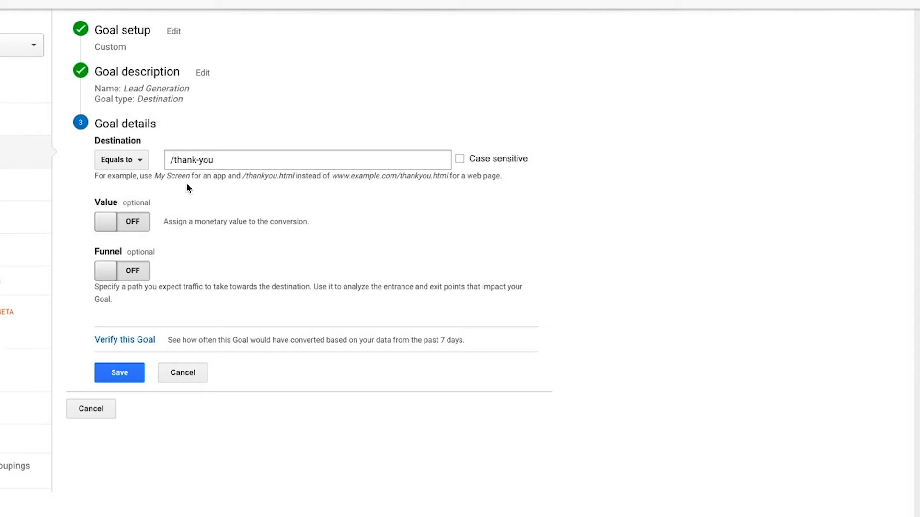
Turn on the goal's monetary value and set it to 10 USD per conversion
left_click(134, 222)
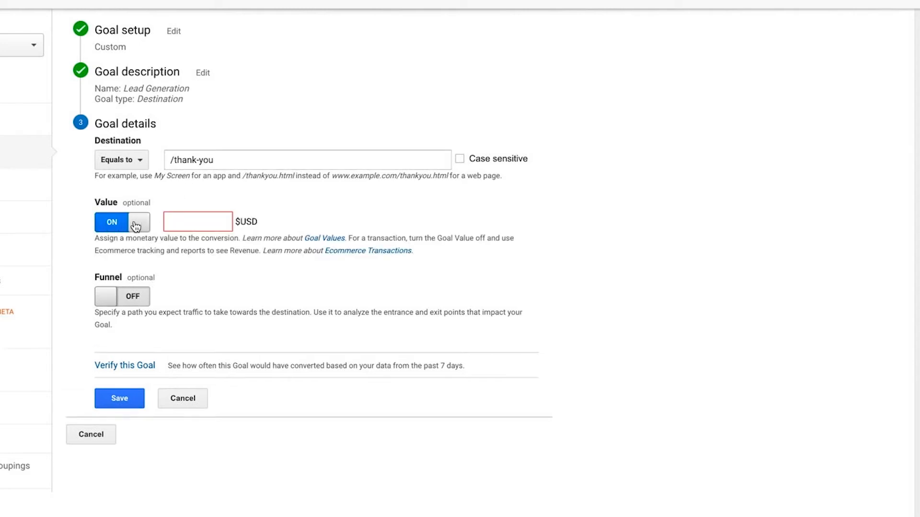
left_click(203, 220)
type("10")
left_click(372, 205)
Verify the Lead Generation goal against the past 7 days of data and save it
left_click(127, 367)
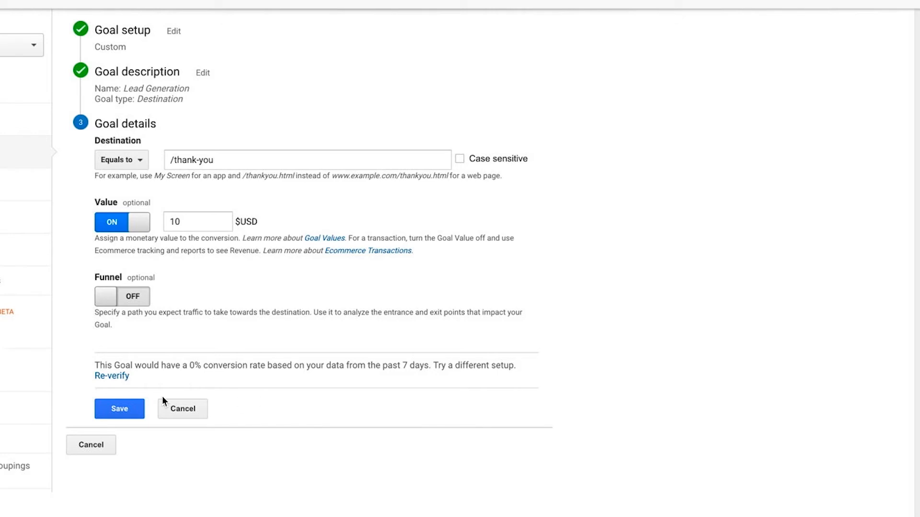
left_click(133, 410)
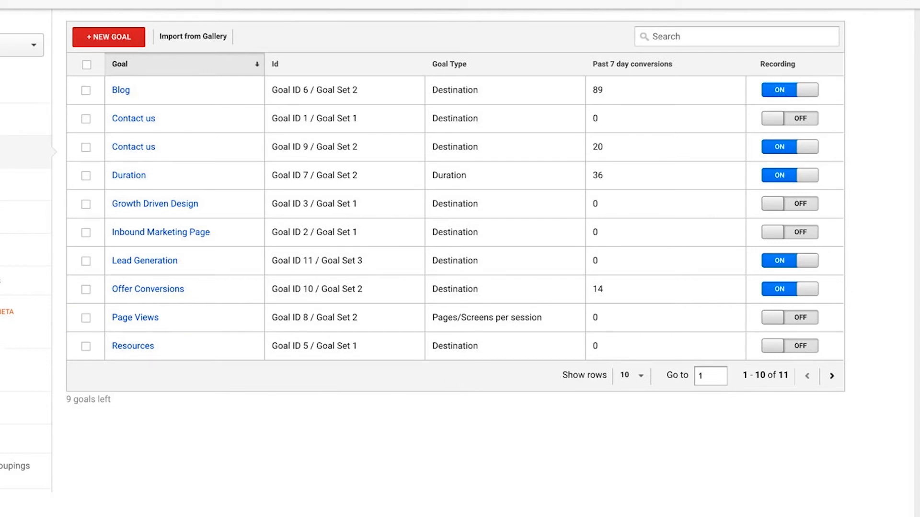
Return to the reports and open the Goals Overview report for conversions
left_click(22, 87)
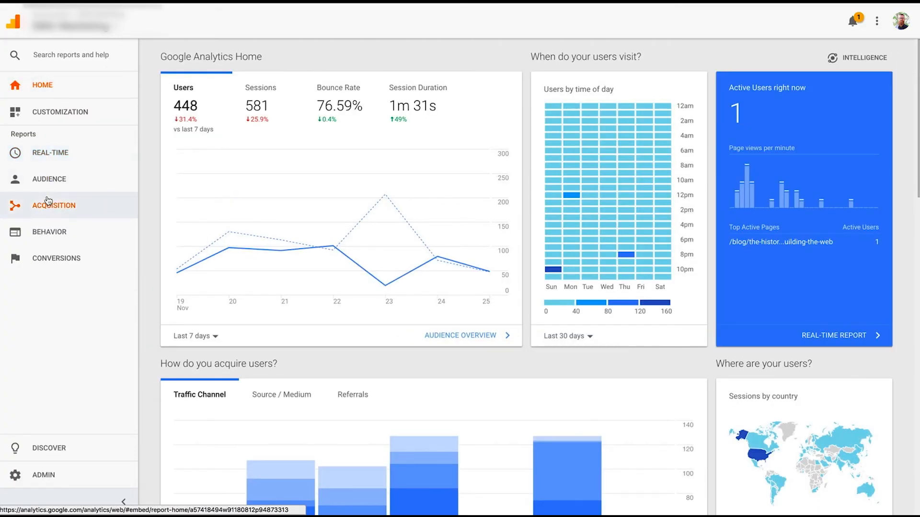
left_click(51, 261)
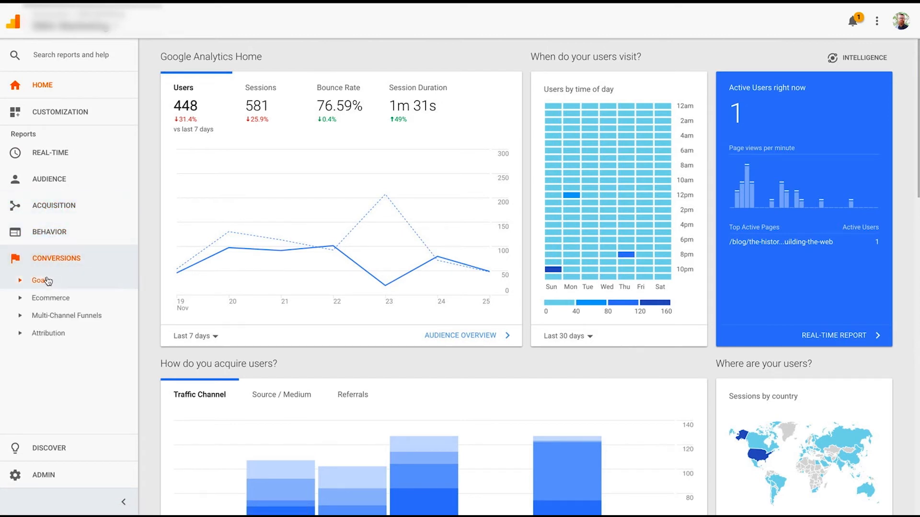
left_click(48, 282)
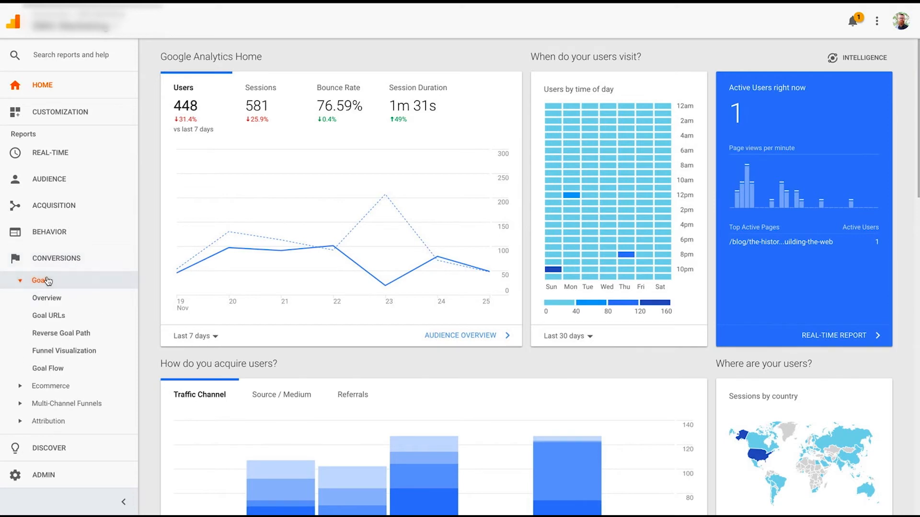
left_click(48, 299)
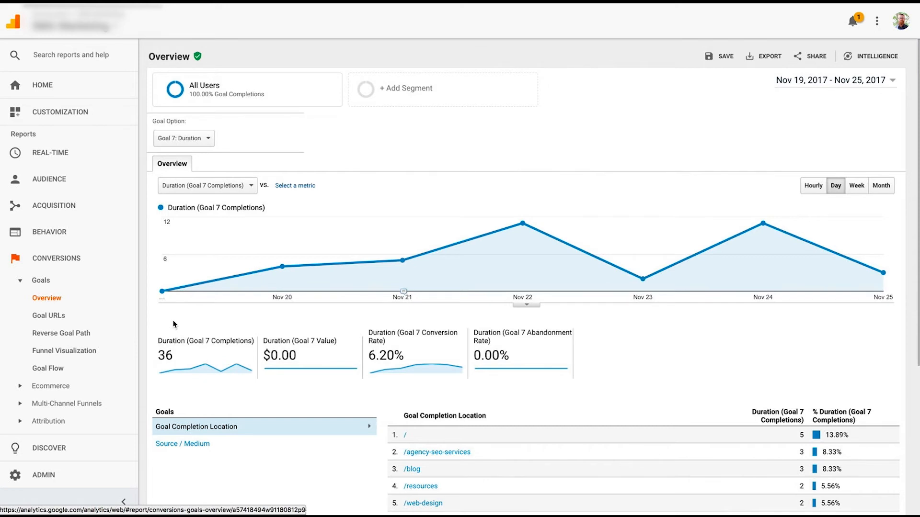
scroll(174, 324, "down", 1)
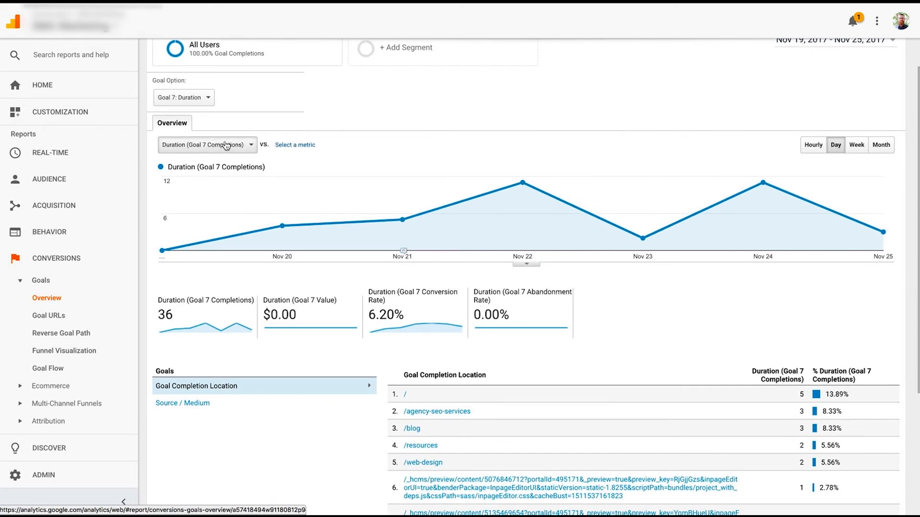
scroll(226, 131, "up", 1)
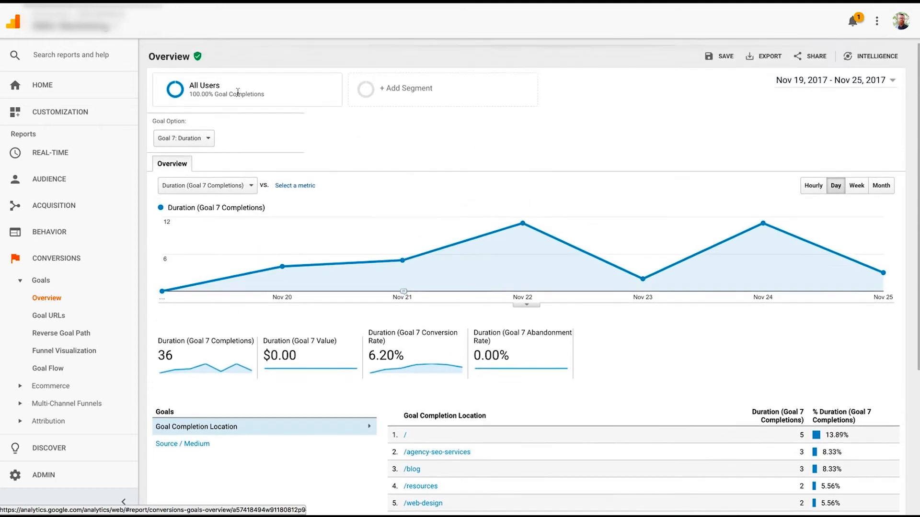
Limit the overview to Goal 10: Offer Conversions and review its completion chart, rates and goal completion locations
left_click(202, 139)
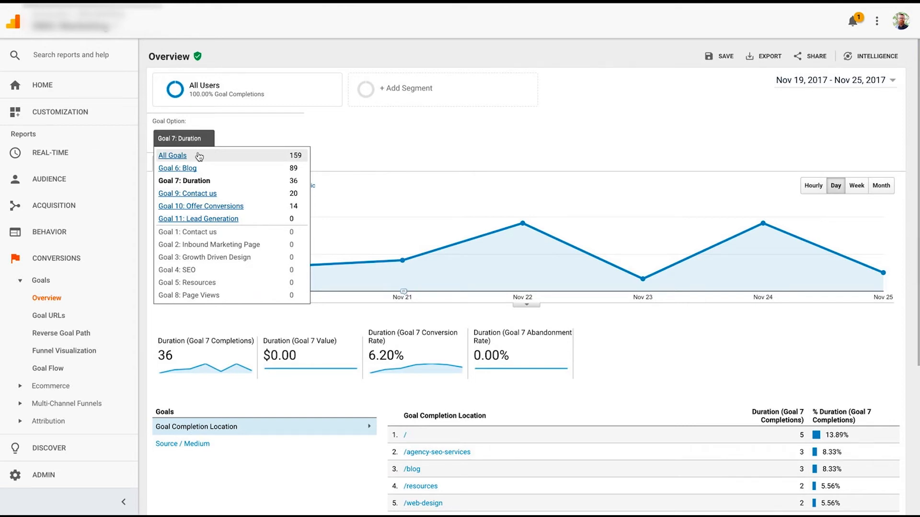
left_click(202, 208)
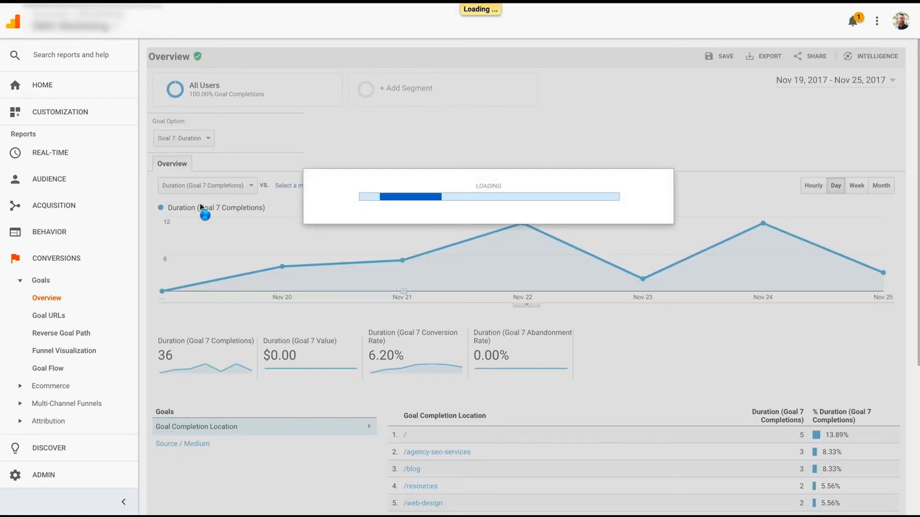
scroll(200, 204, "down", 3)
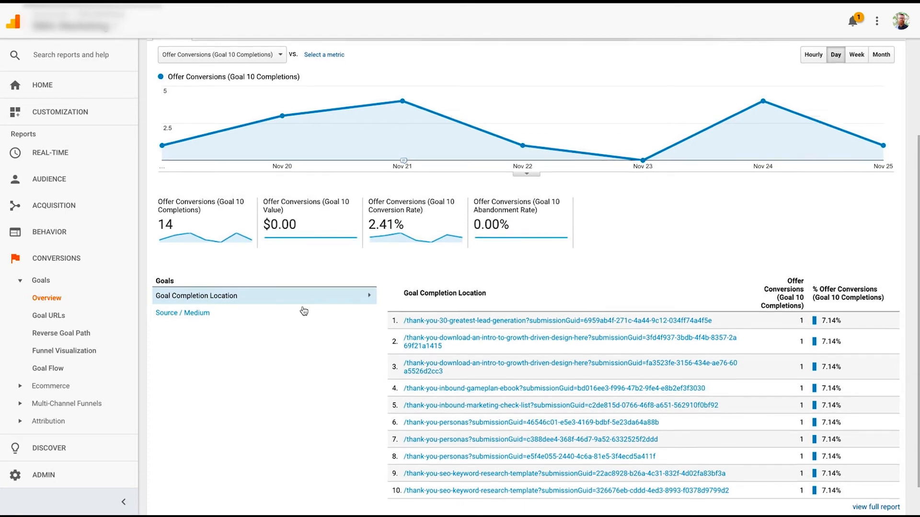
scroll(303, 311, "down", 1)
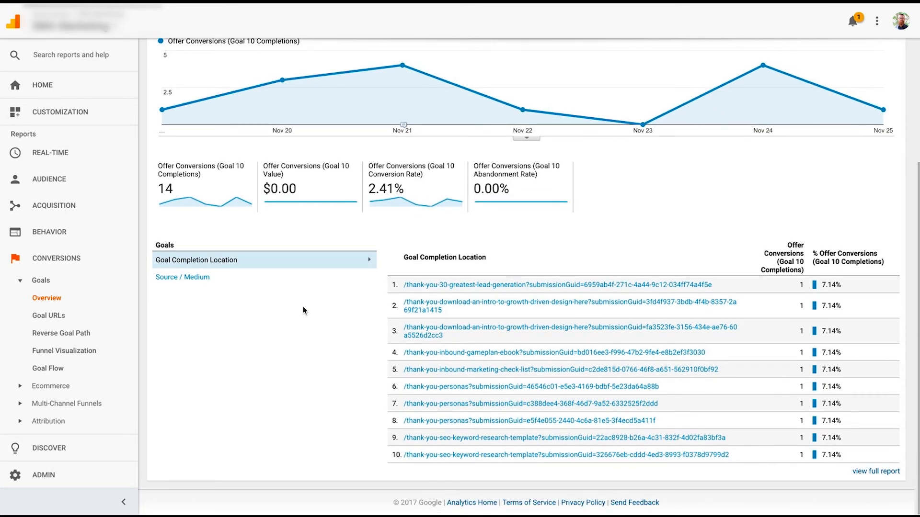
scroll(303, 310, "up", 4)
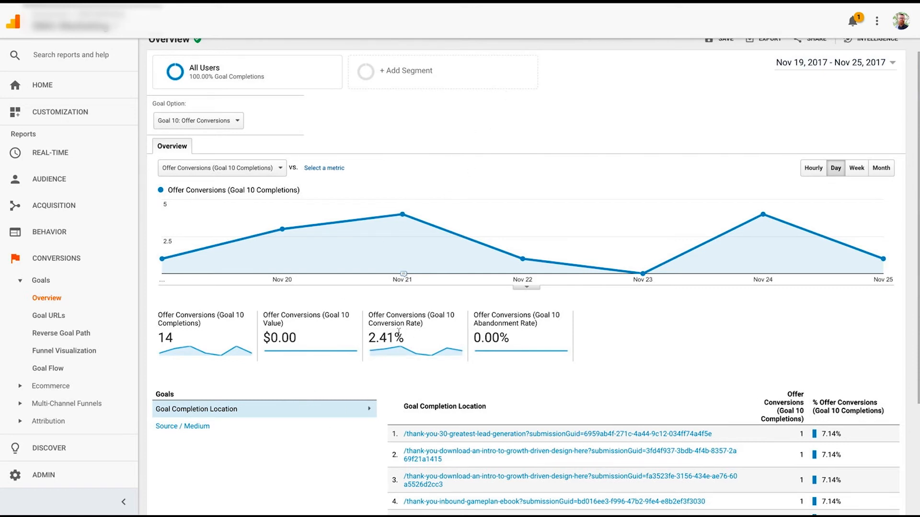
Break the Offer Conversions completions down by Source / Medium and review the traffic sources
scroll(398, 332, "down", 2)
left_click(215, 337)
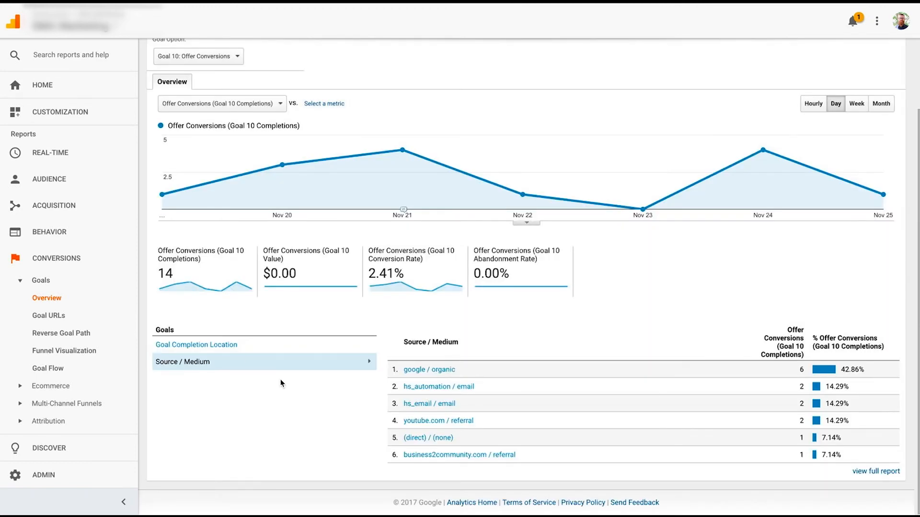
scroll(281, 383, "up", 2)
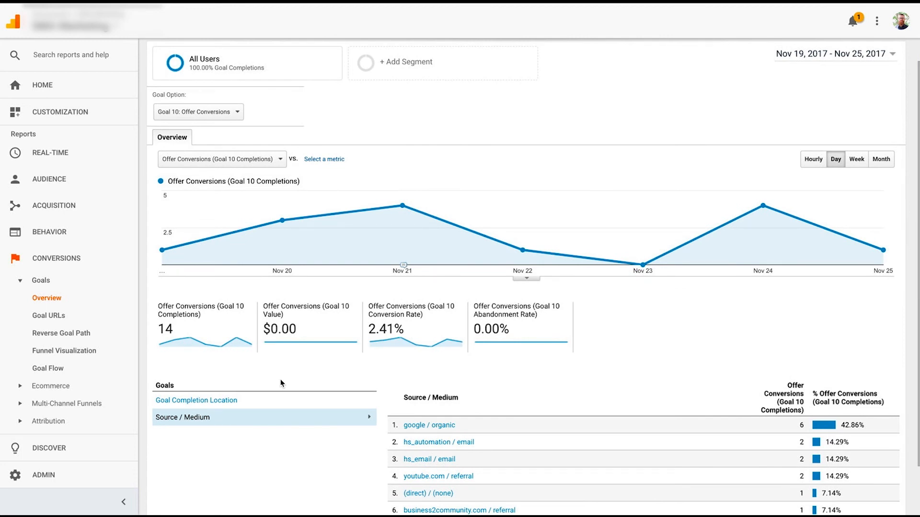
scroll(281, 383, "down", 2)
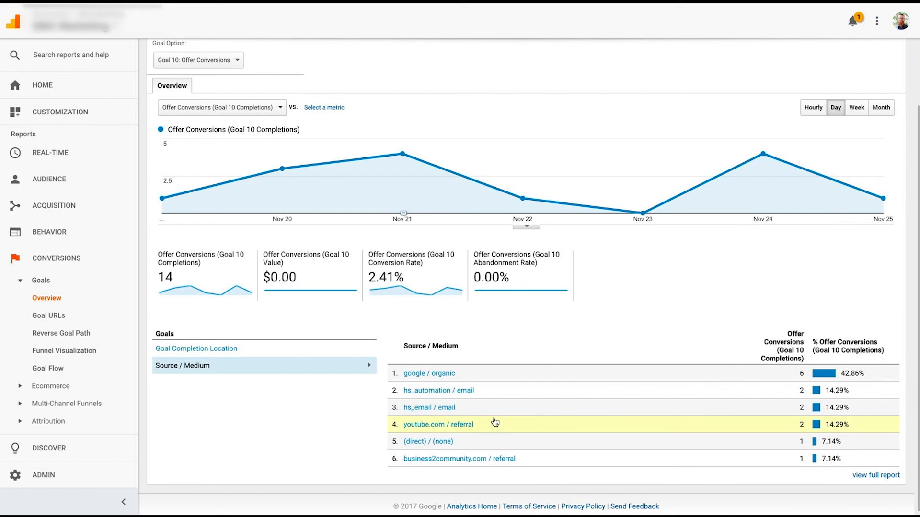
Switch the overview to Goal 7: Duration and break its completions down by Source / Medium
left_click(234, 65)
left_click(229, 102)
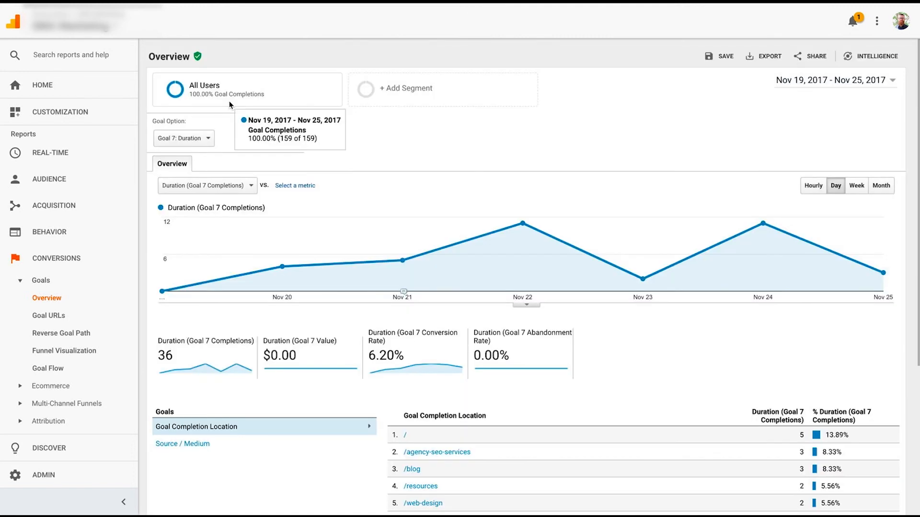
scroll(405, 416, "down", 2)
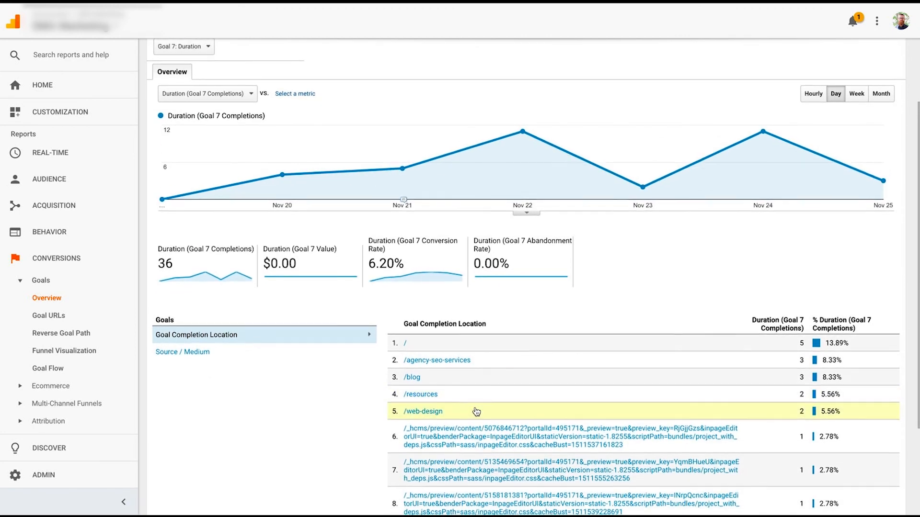
scroll(474, 411, "down", 1)
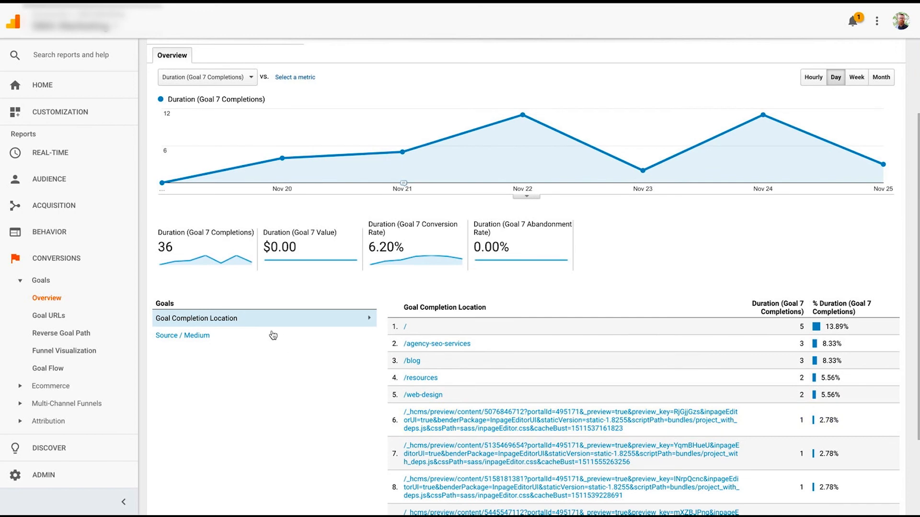
left_click(230, 338)
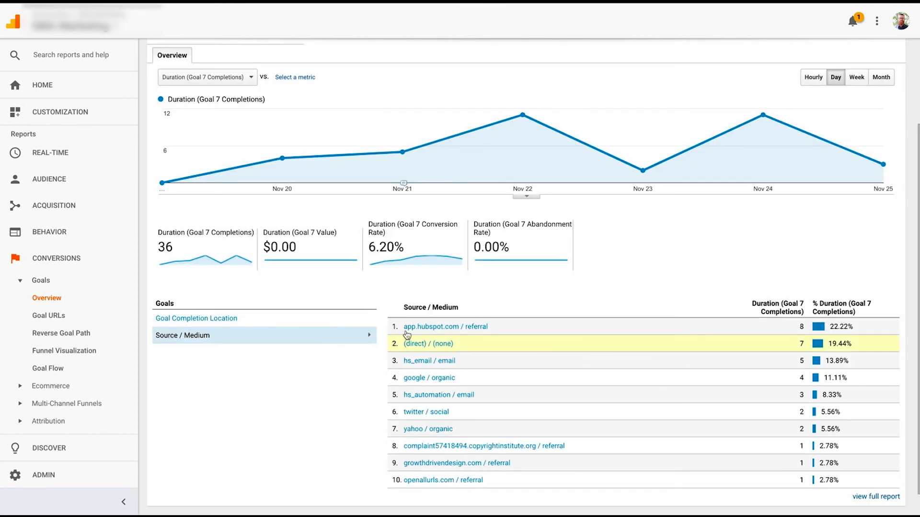